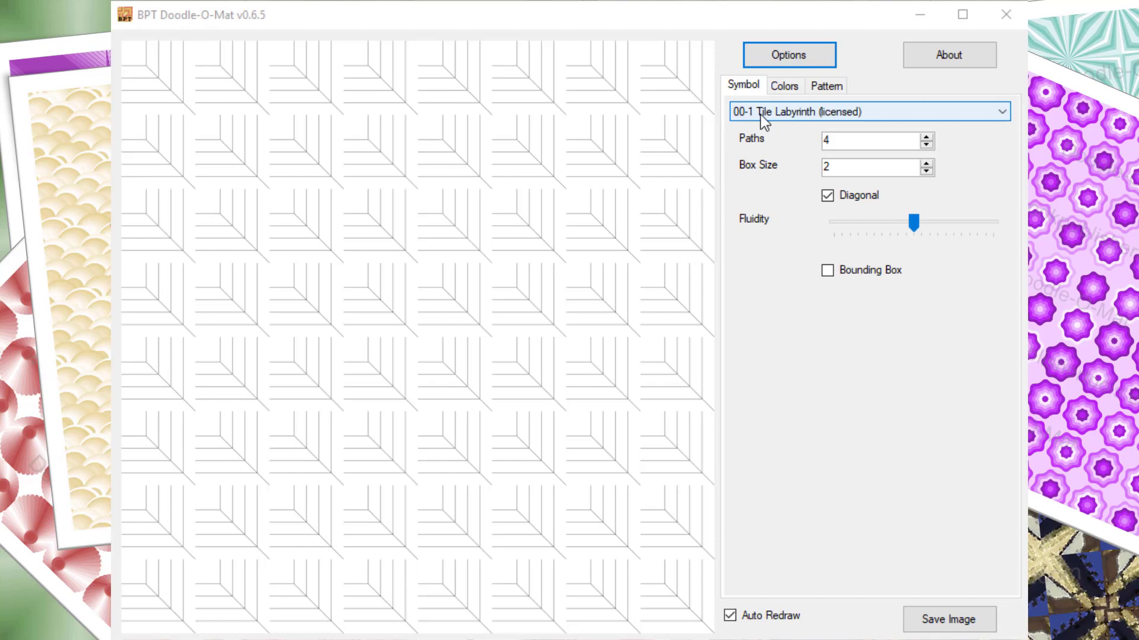
# Choose the 00-3 Tile - Carnival symbol with 4 segments and raise its Fluidity slightly above the middle
pyautogui.click(809, 113)
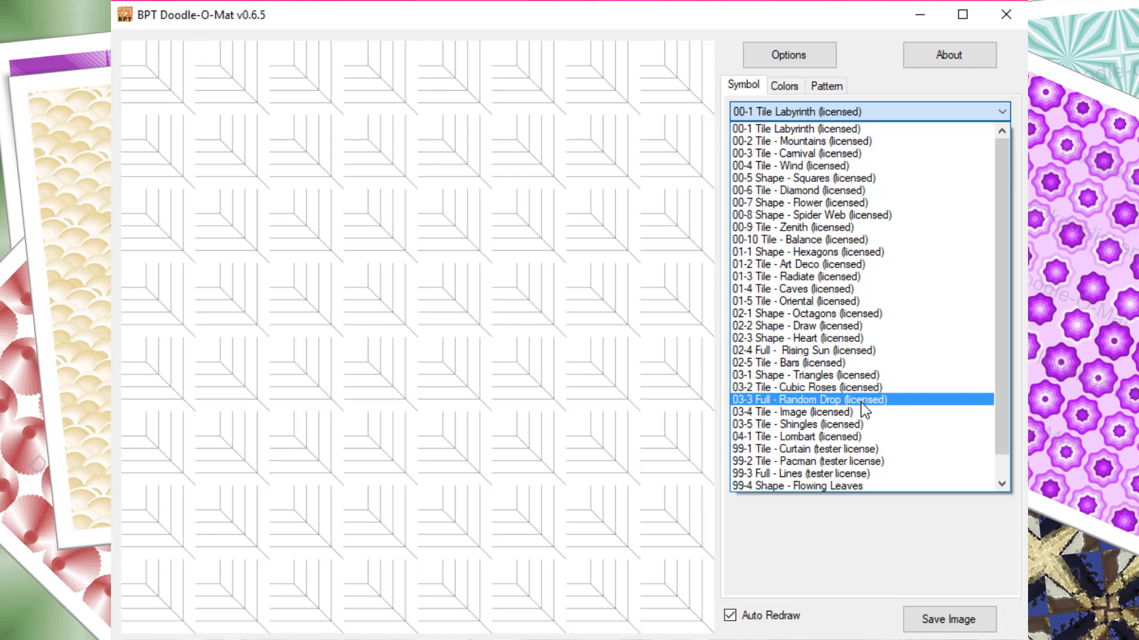
pyautogui.click(847, 156)
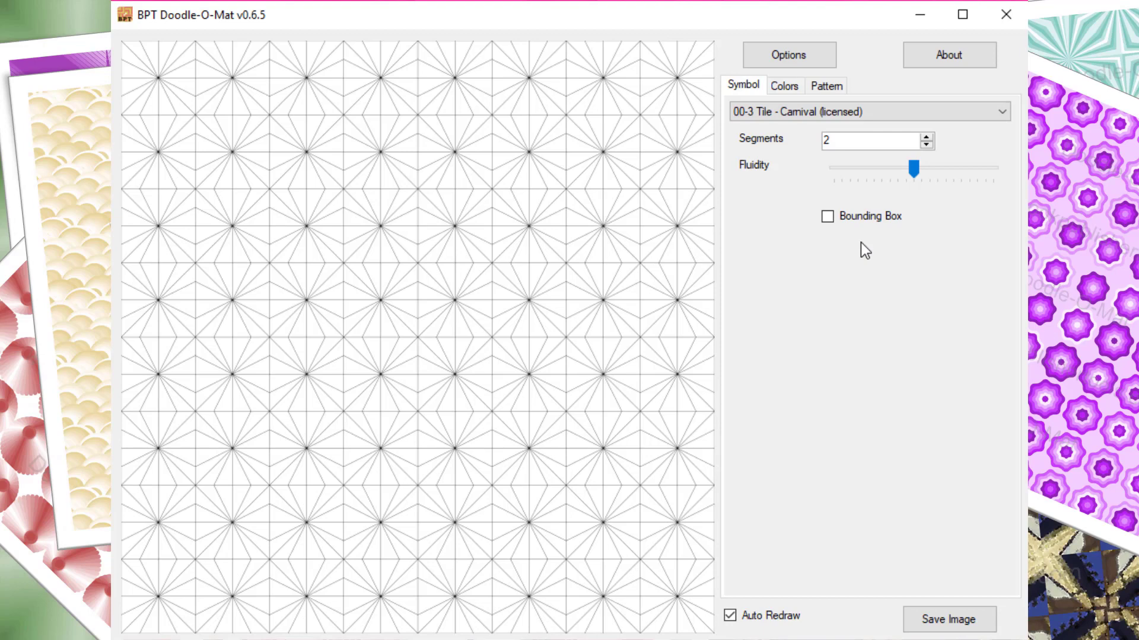
pyautogui.click(926, 138)
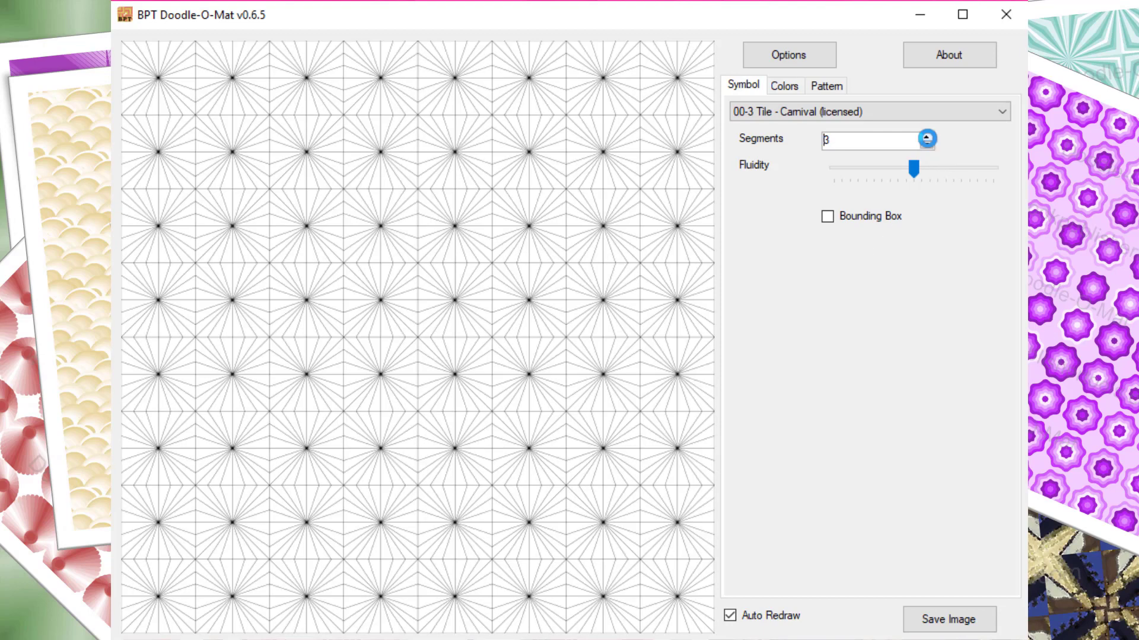
pyautogui.click(926, 139)
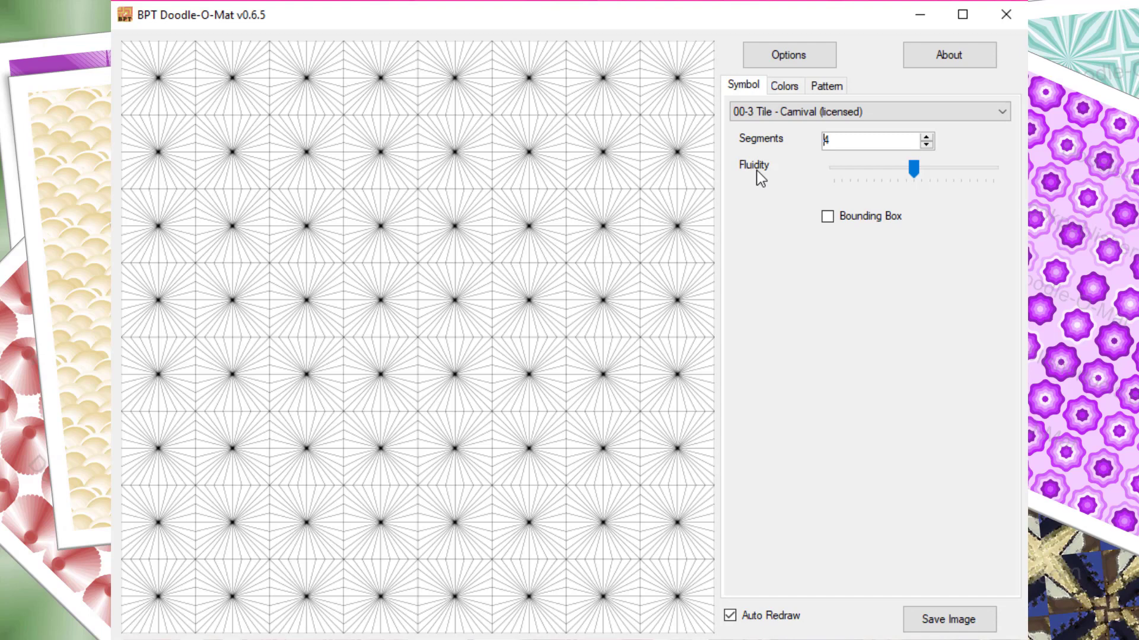
pyautogui.click(914, 172)
# Enable fill colors with a random base color and apply the Luminosity Up preset
pyautogui.click(794, 90)
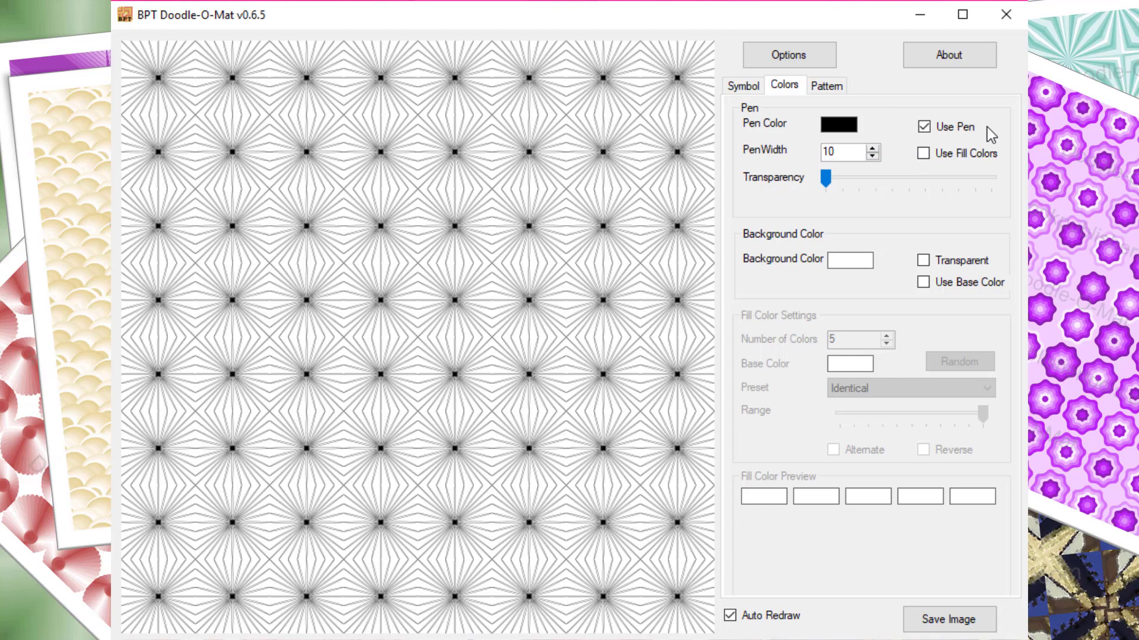
pyautogui.click(942, 151)
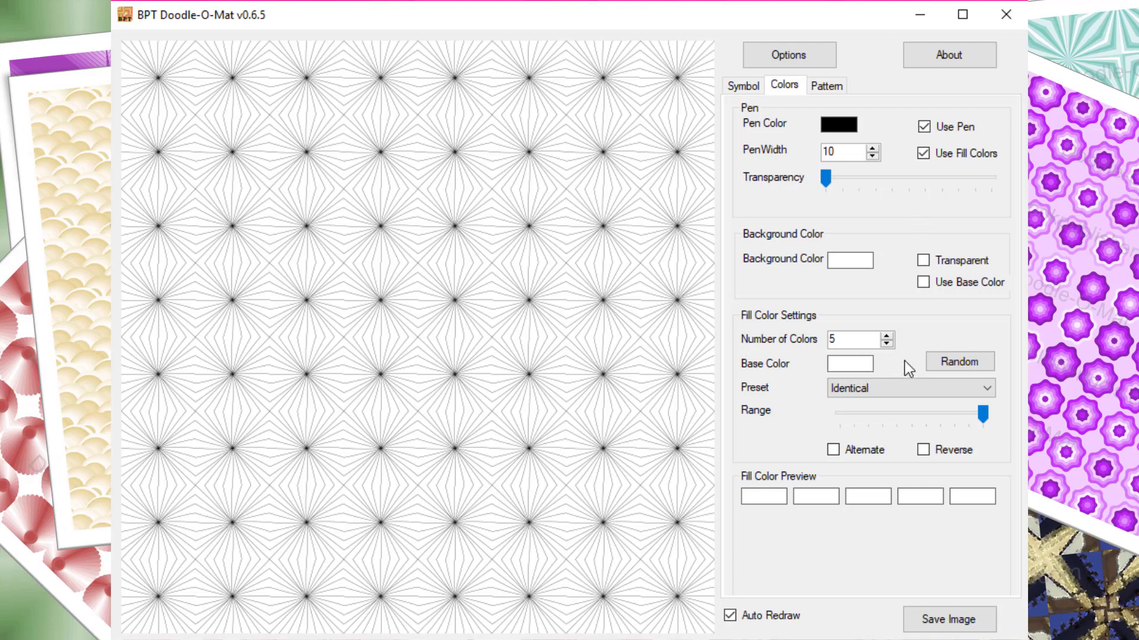
pyautogui.click(951, 365)
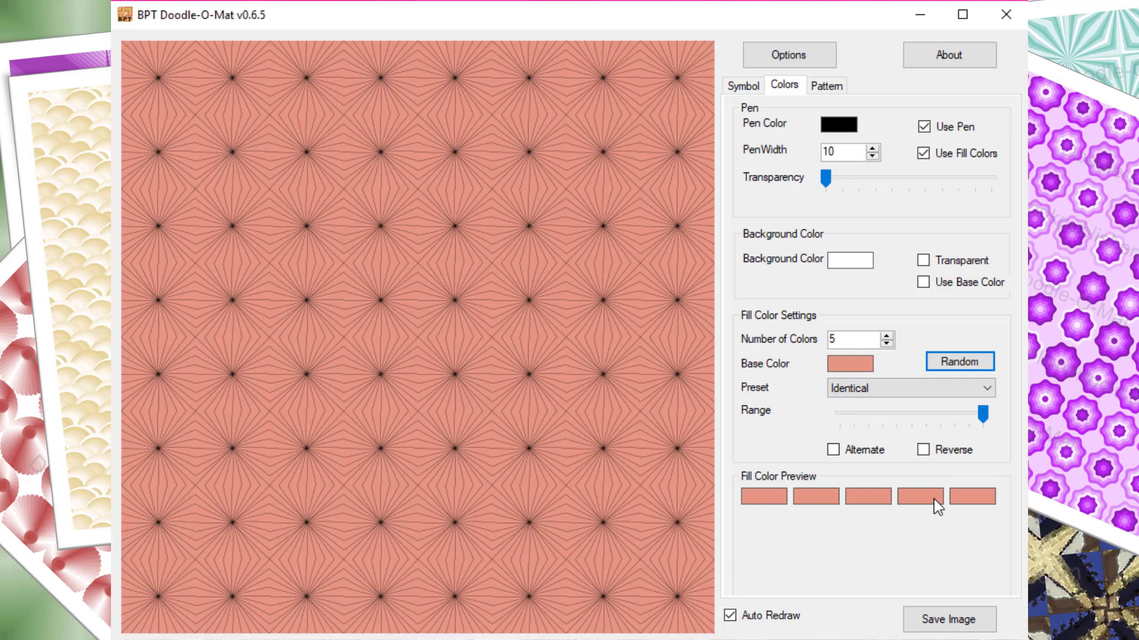
pyautogui.click(920, 389)
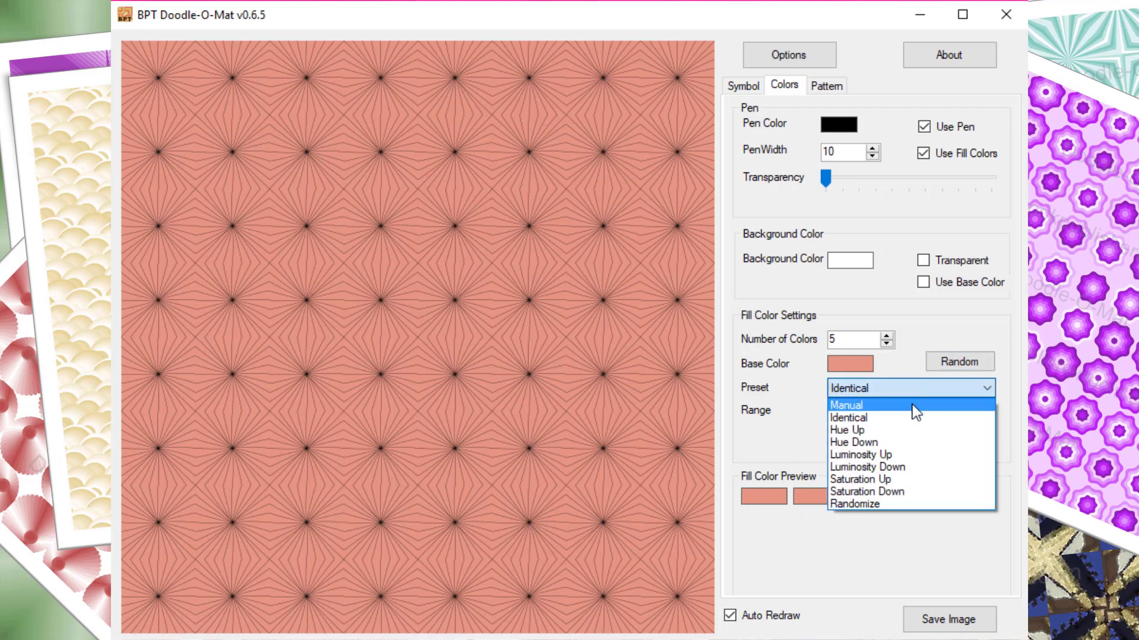
pyautogui.click(900, 455)
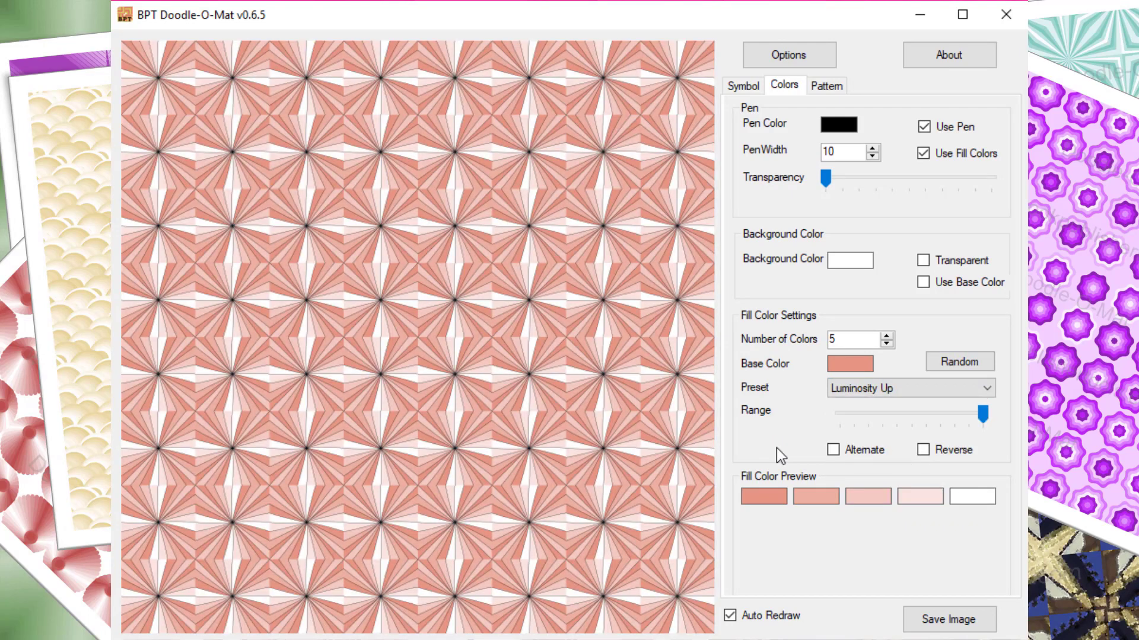
# Set the Carnival pattern's Rotate Small to its fifth notch and Rotate Large to its third notch
pyautogui.click(825, 86)
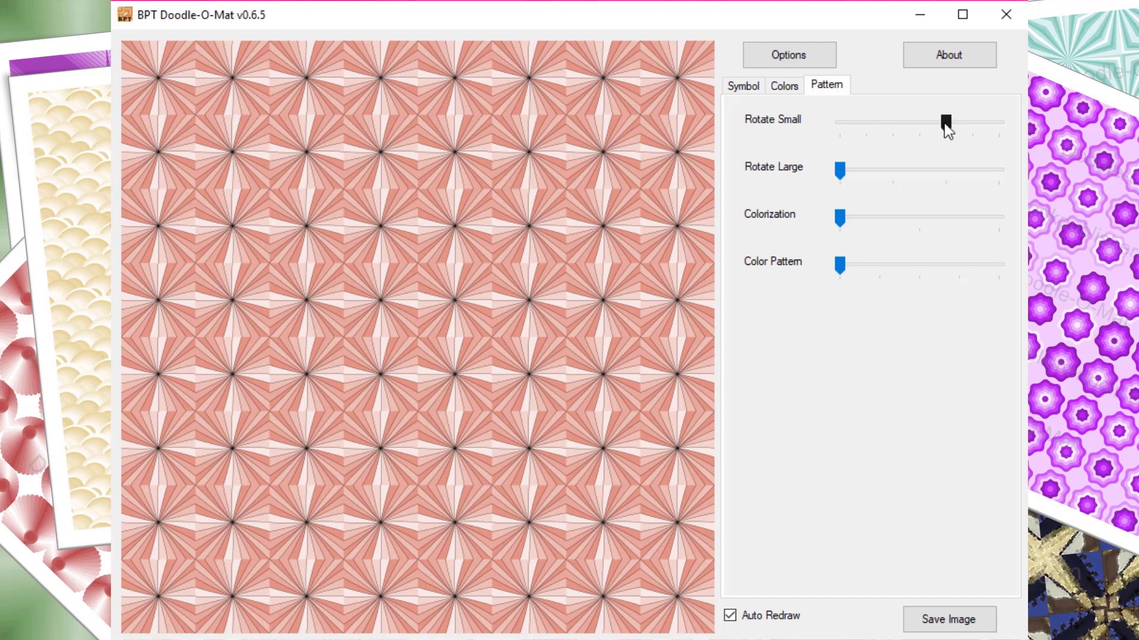
pyautogui.moveTo(947, 129); pyautogui.dragTo(947, 130)
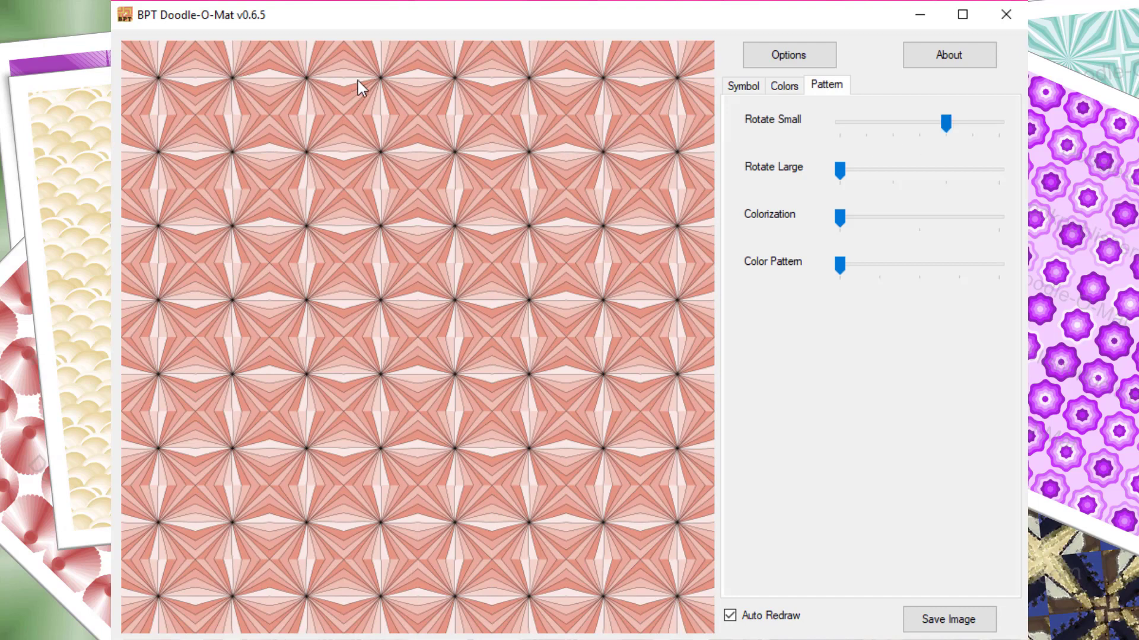
pyautogui.moveTo(946, 125); pyautogui.dragTo(961, 134)
pyautogui.moveTo(839, 175); pyautogui.dragTo(947, 181)
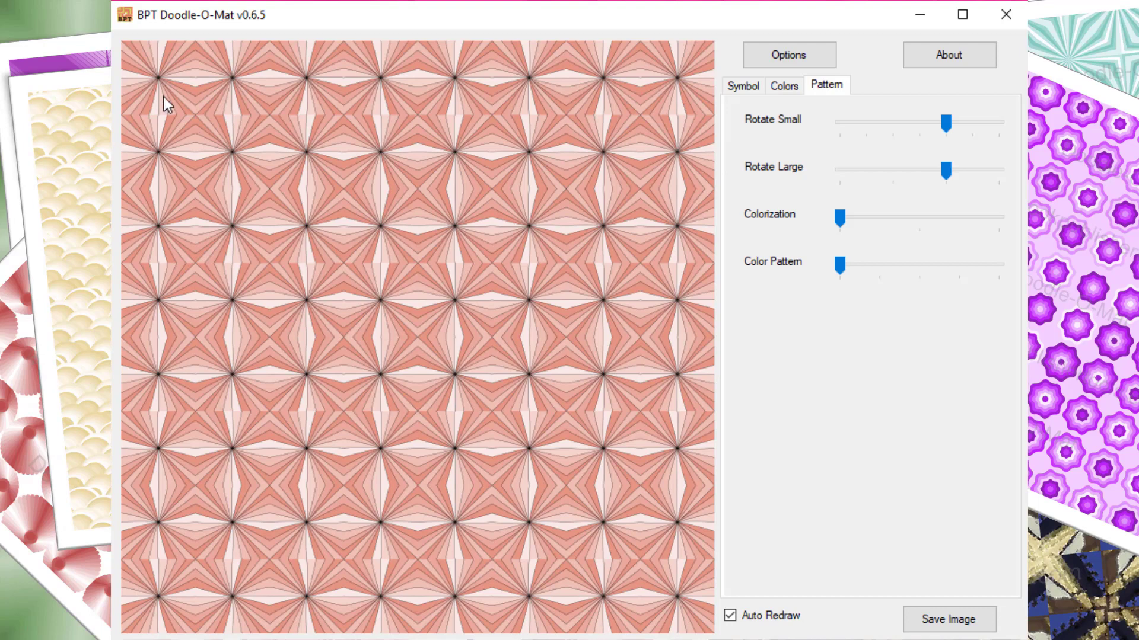
# Switch the symbol to 00-1 Tile Labyrinth and set its Paths to 6
pyautogui.click(748, 88)
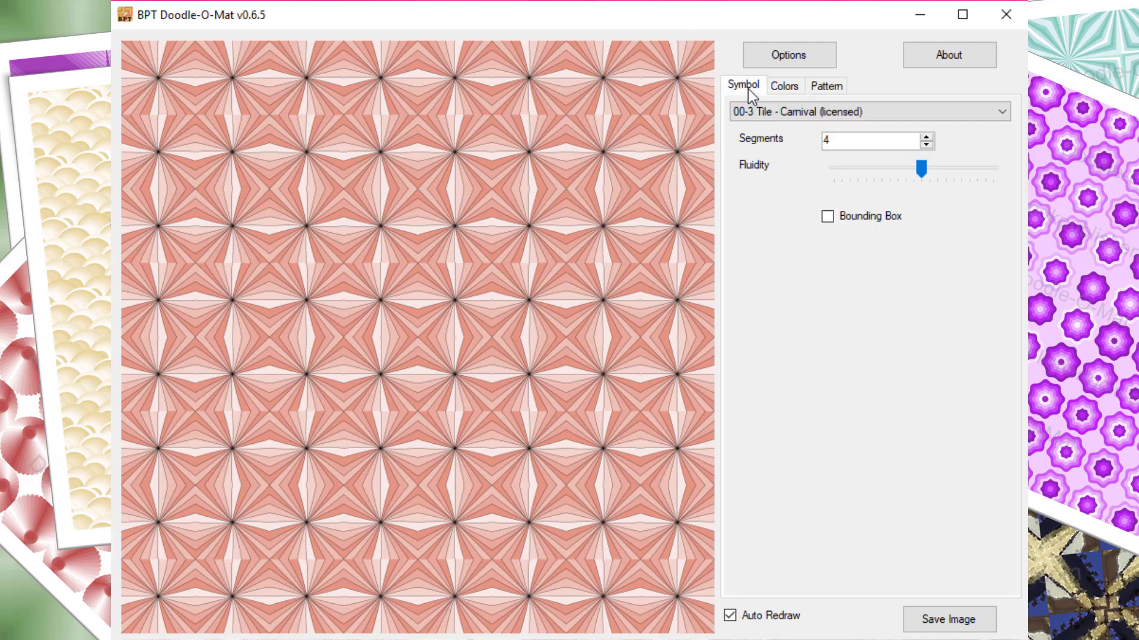
pyautogui.click(787, 115)
pyautogui.scroll(1, 835, 155)
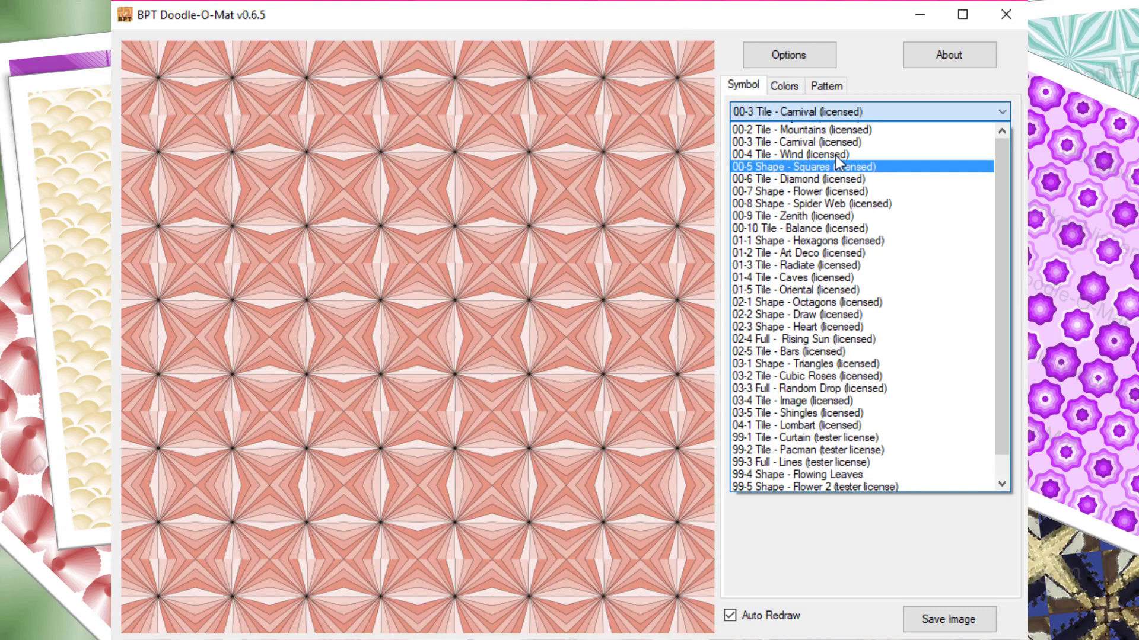
pyautogui.click(830, 129)
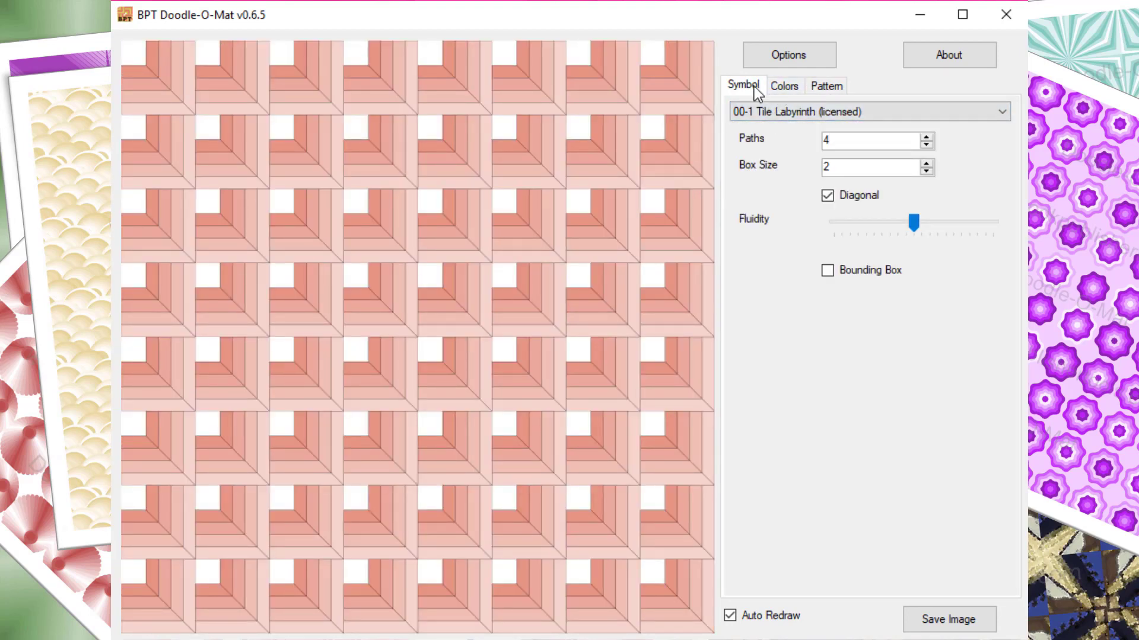
pyautogui.click(926, 137)
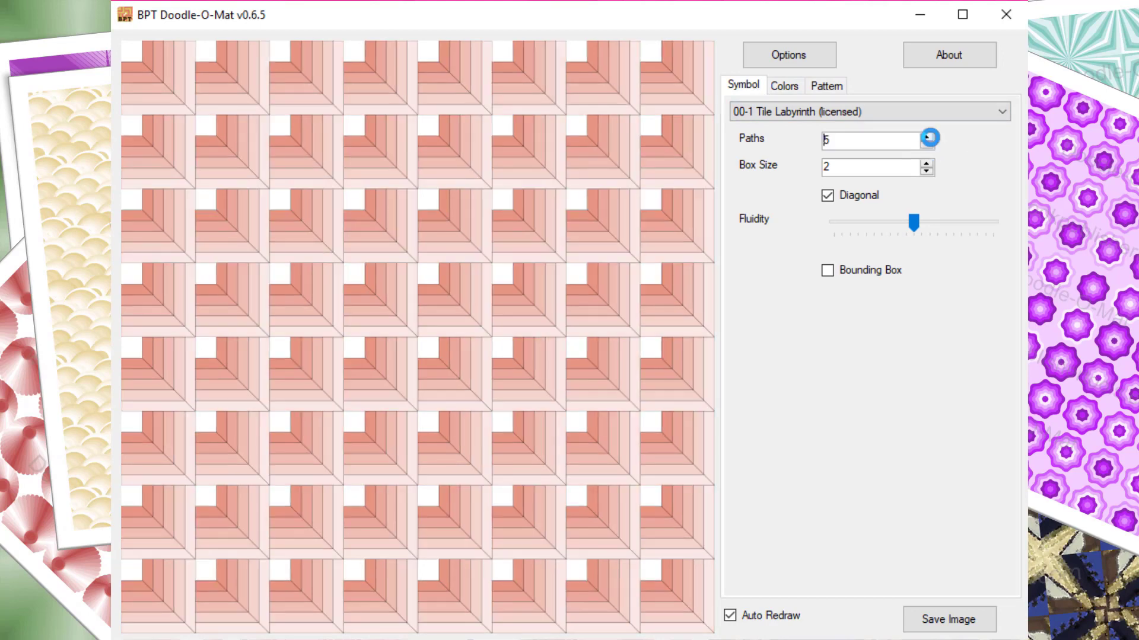
pyautogui.click(926, 137)
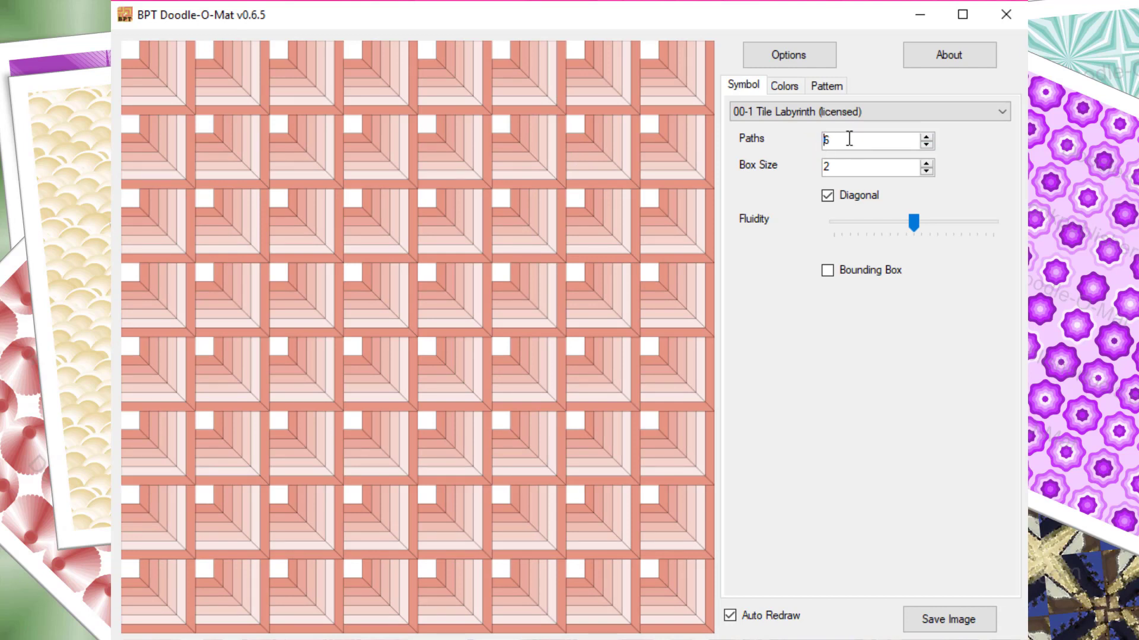
# Set the number of fill colors to 7
pyautogui.click(782, 86)
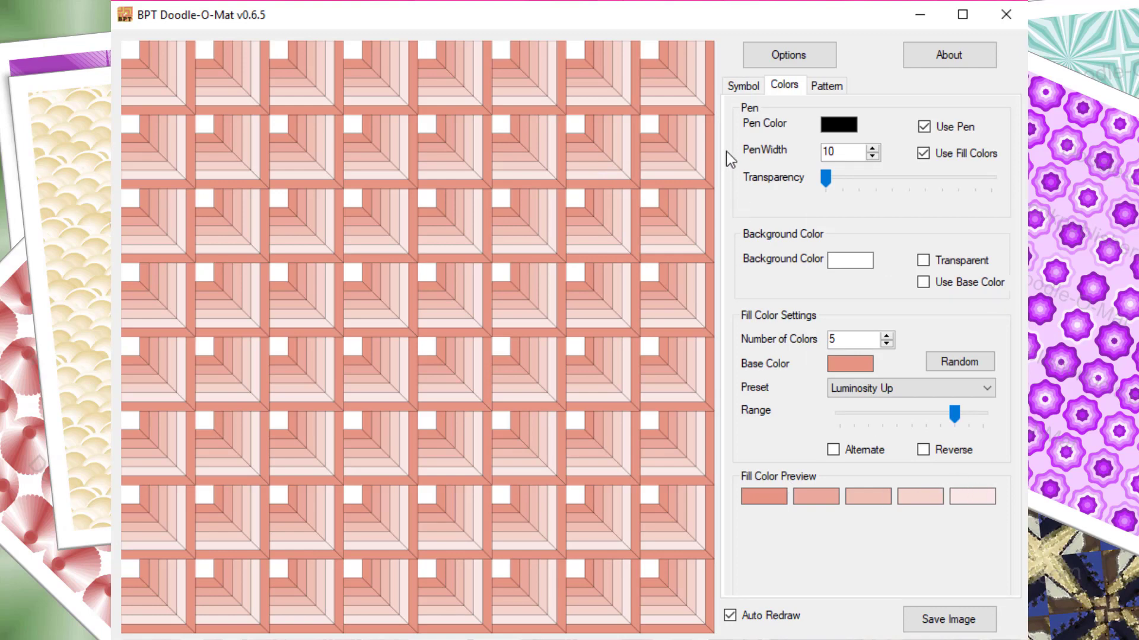
pyautogui.click(885, 336)
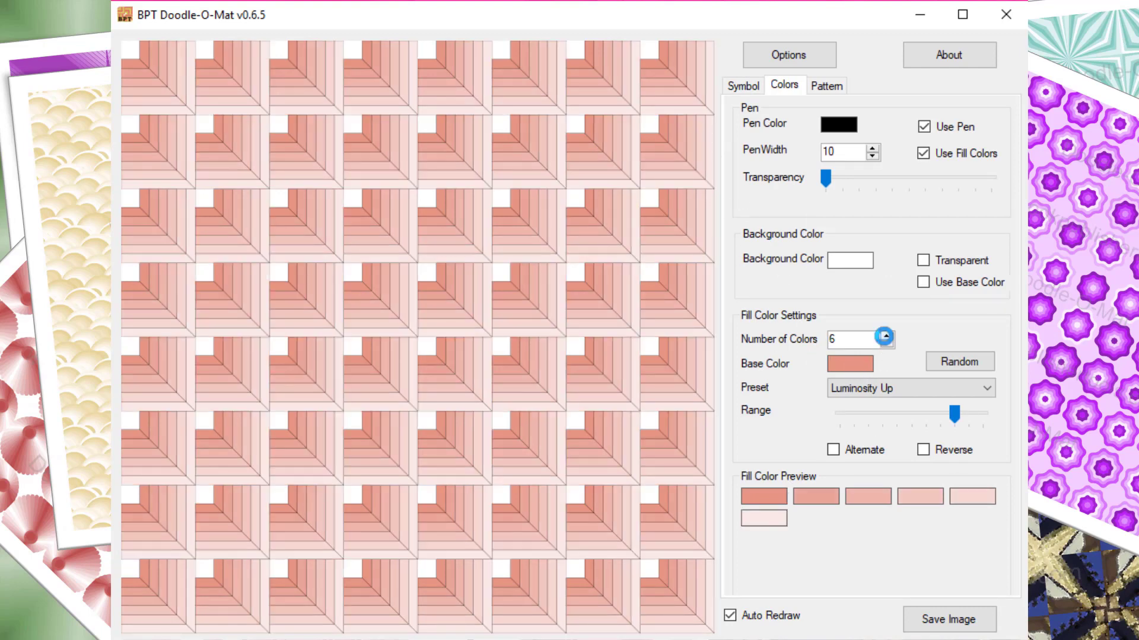
pyautogui.click(884, 335)
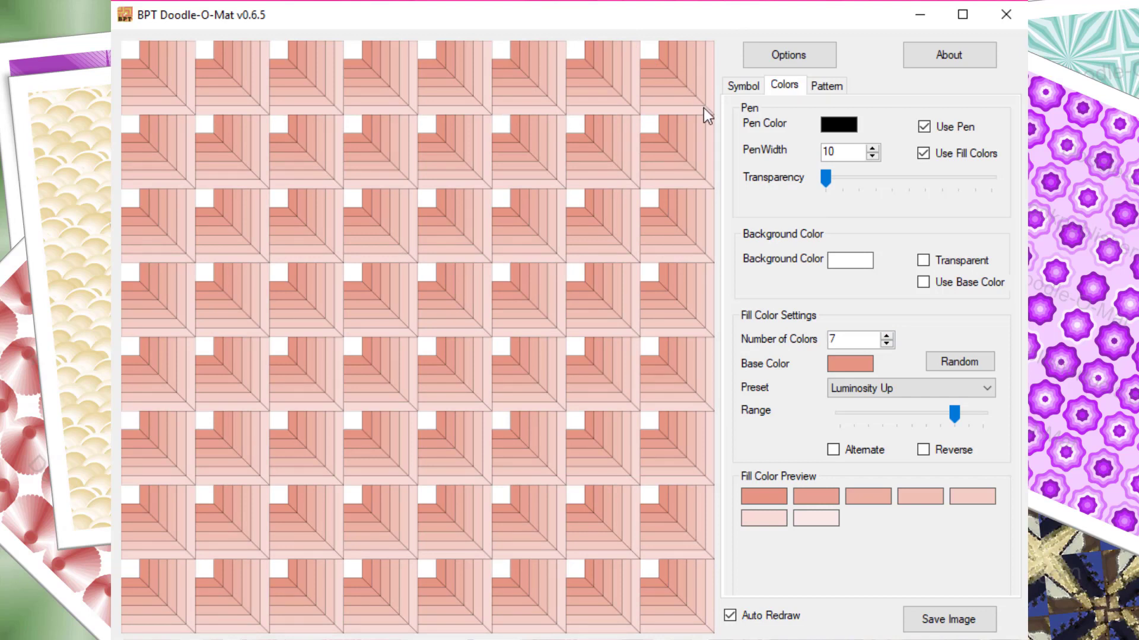
# Set the pattern's Rotate Small to its second notch, Rotate Large to the third, Colorization to the middle and Color Pattern to the second
pyautogui.click(822, 87)
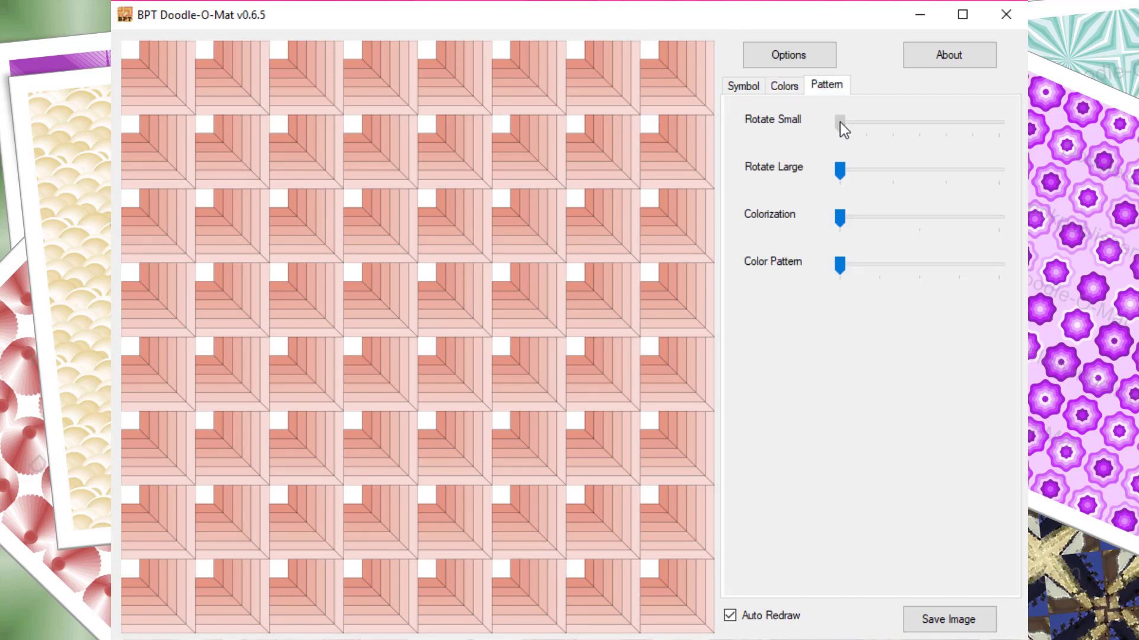
pyautogui.click(867, 129)
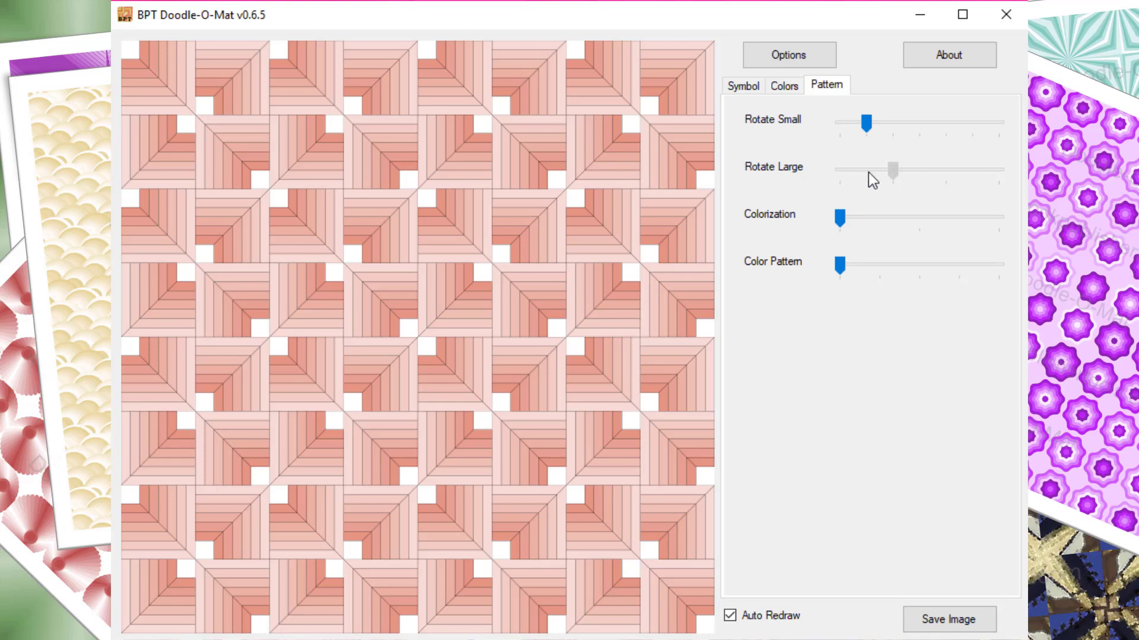
pyautogui.moveTo(868, 172); pyautogui.dragTo(870, 172)
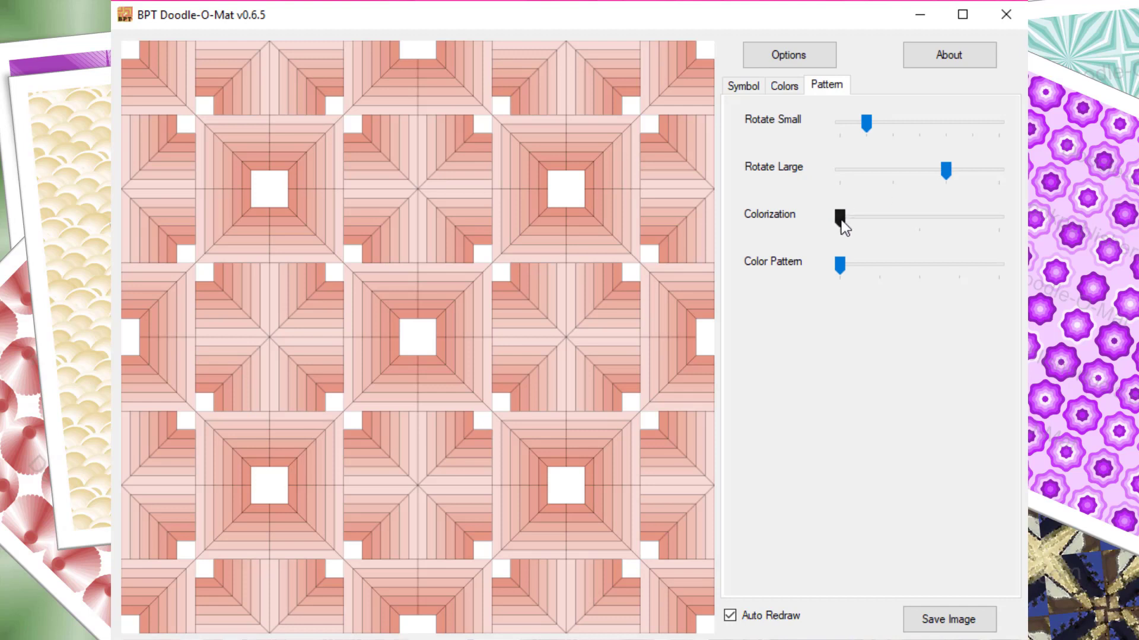
pyautogui.moveTo(835, 217); pyautogui.dragTo(895, 216)
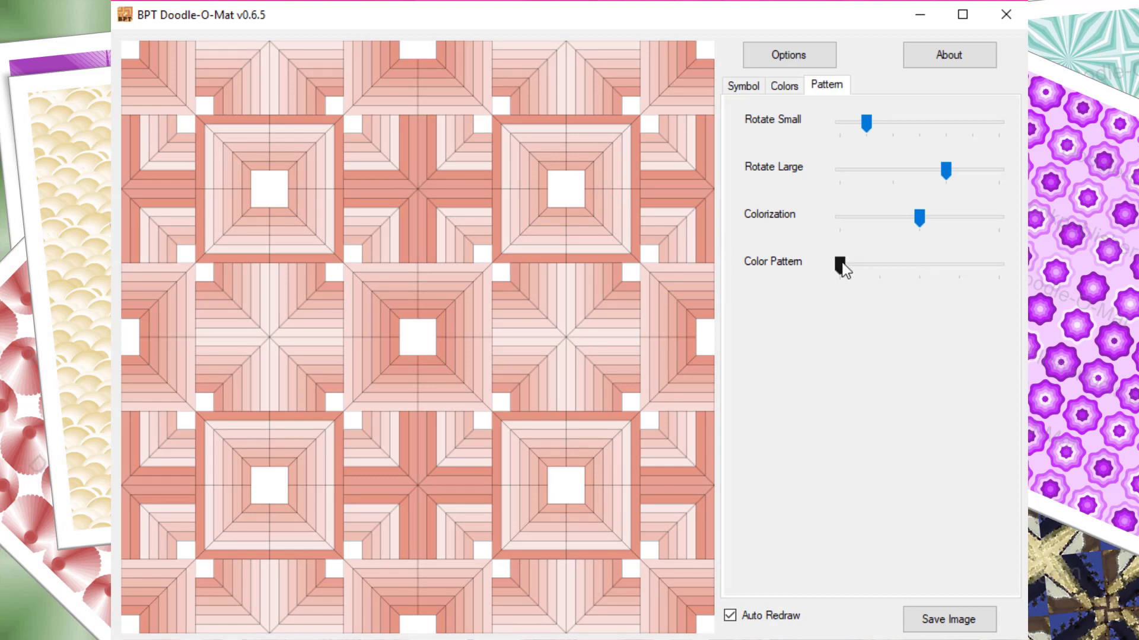
pyautogui.moveTo(842, 263); pyautogui.dragTo(874, 265)
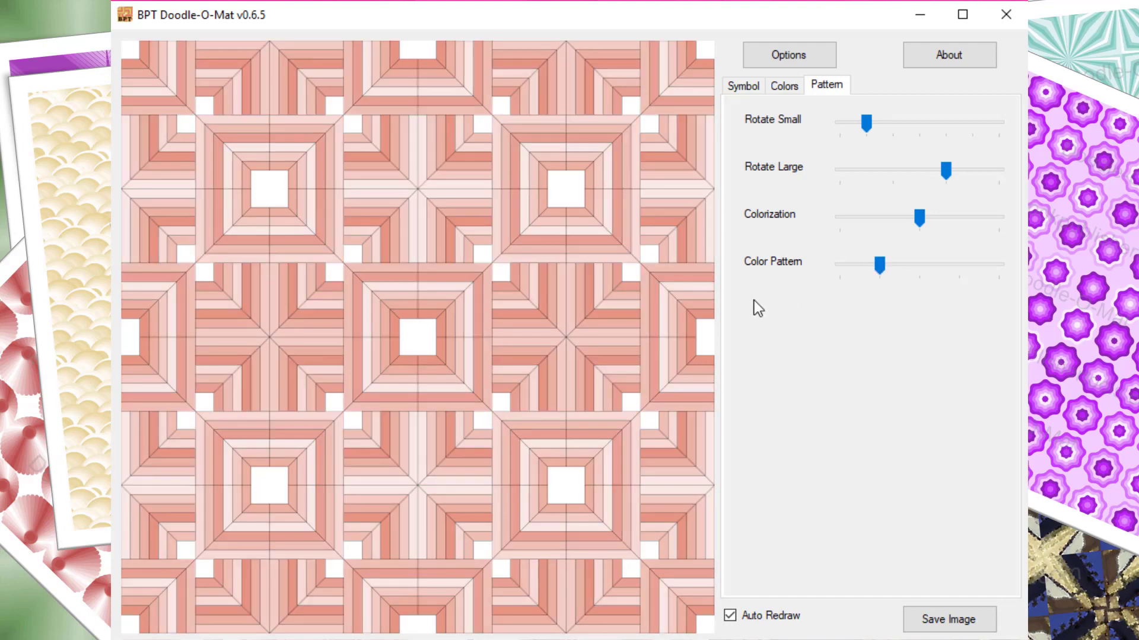
# Randomize the base color of the labyrinth pattern repeatedly until the palette is blue
pyautogui.click(793, 89)
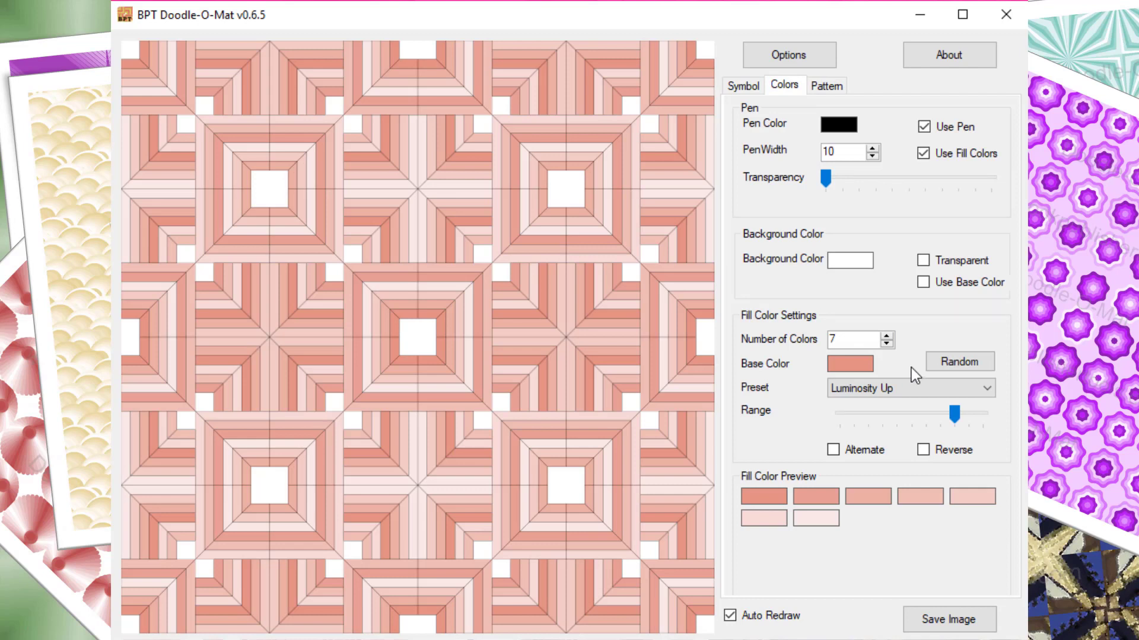
pyautogui.click(952, 361)
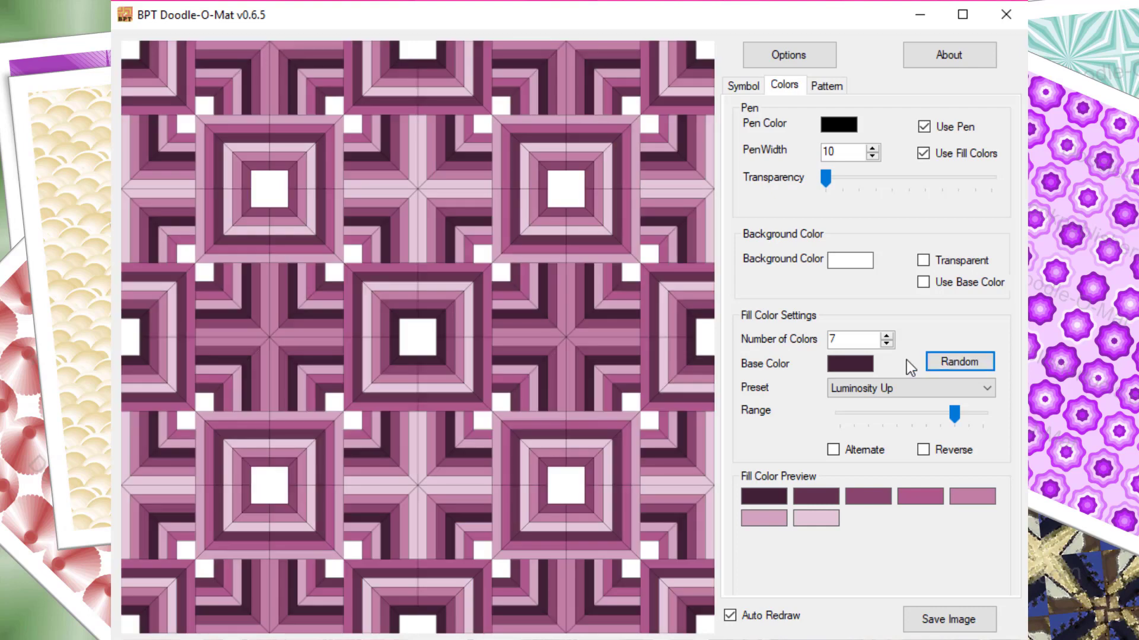
pyautogui.click(952, 359)
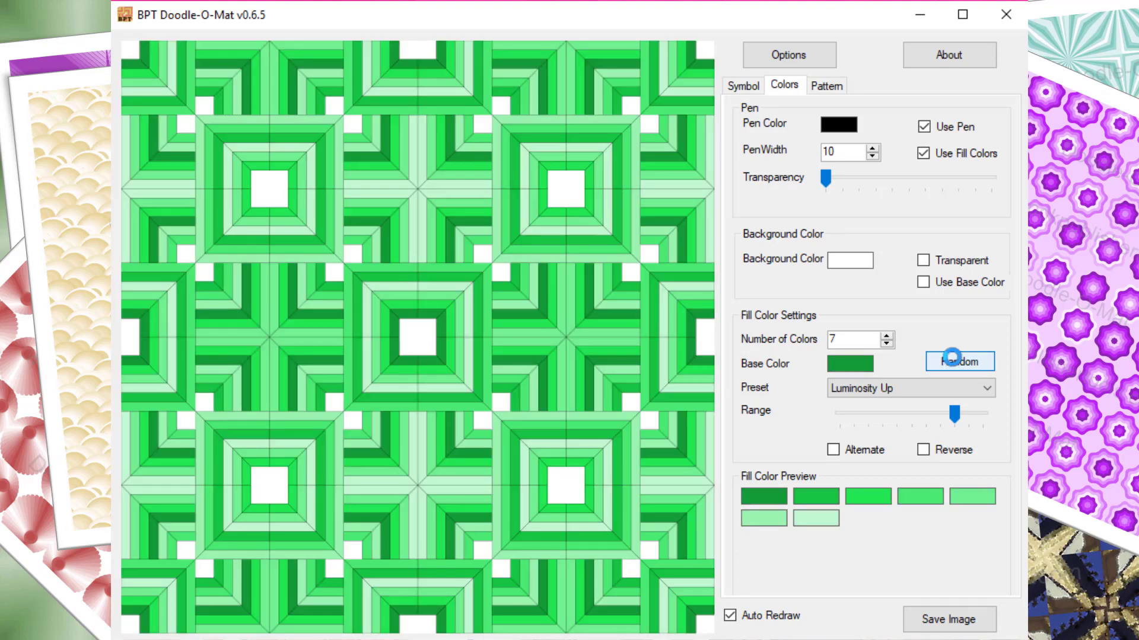
pyautogui.click(954, 361)
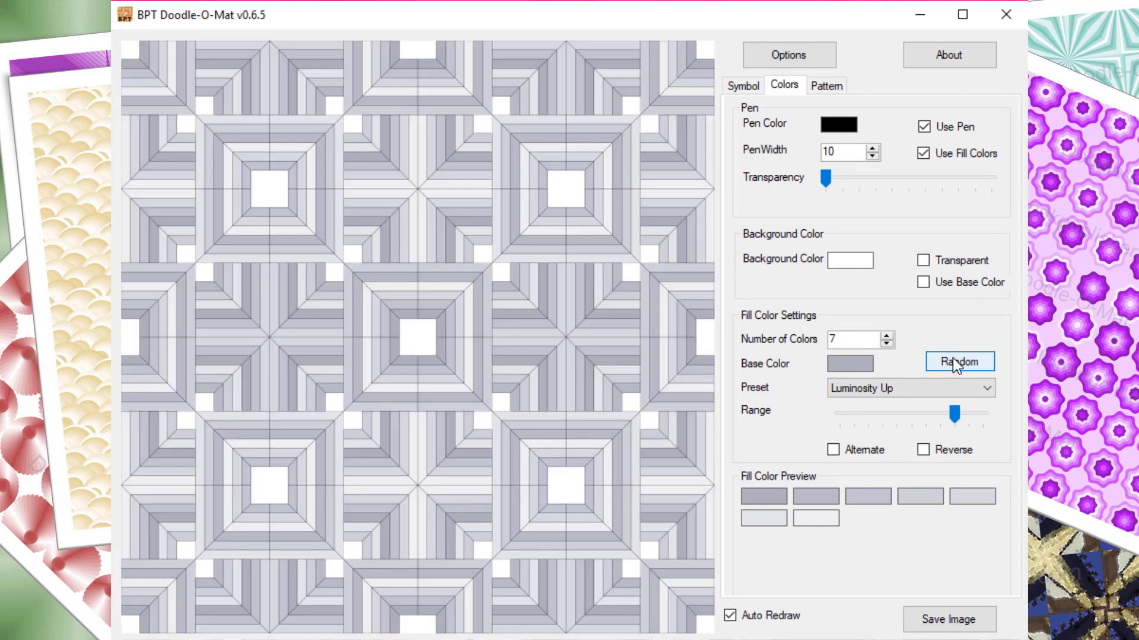
pyautogui.click(952, 358)
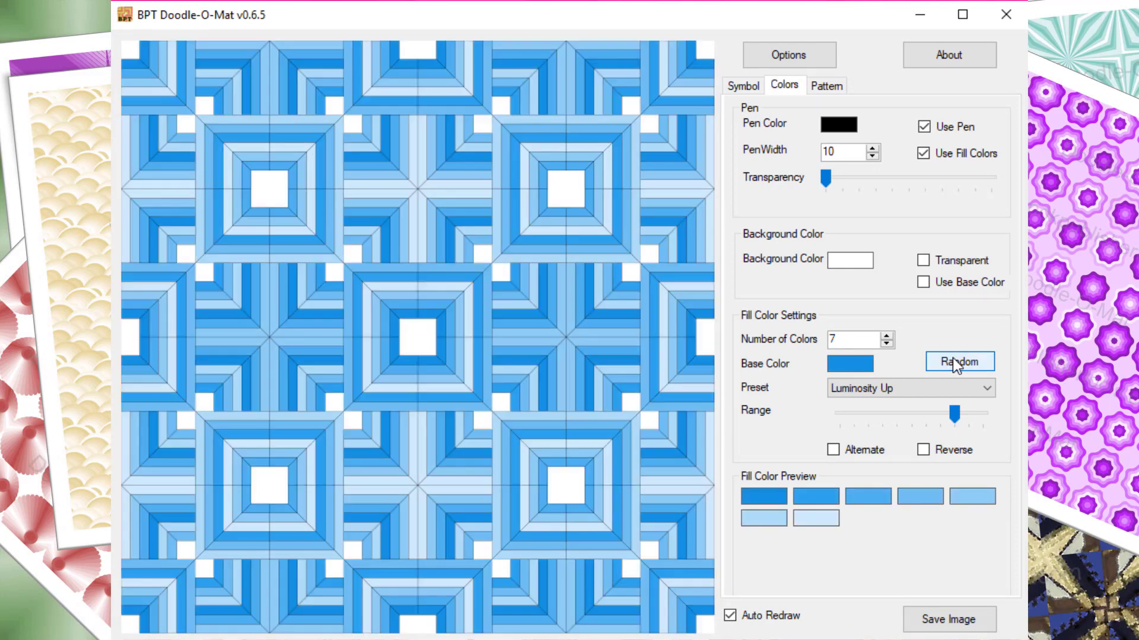
# Try high and low Fluidity values for the labyrinth tile, ending at the second-lowest notch
pyautogui.click(748, 88)
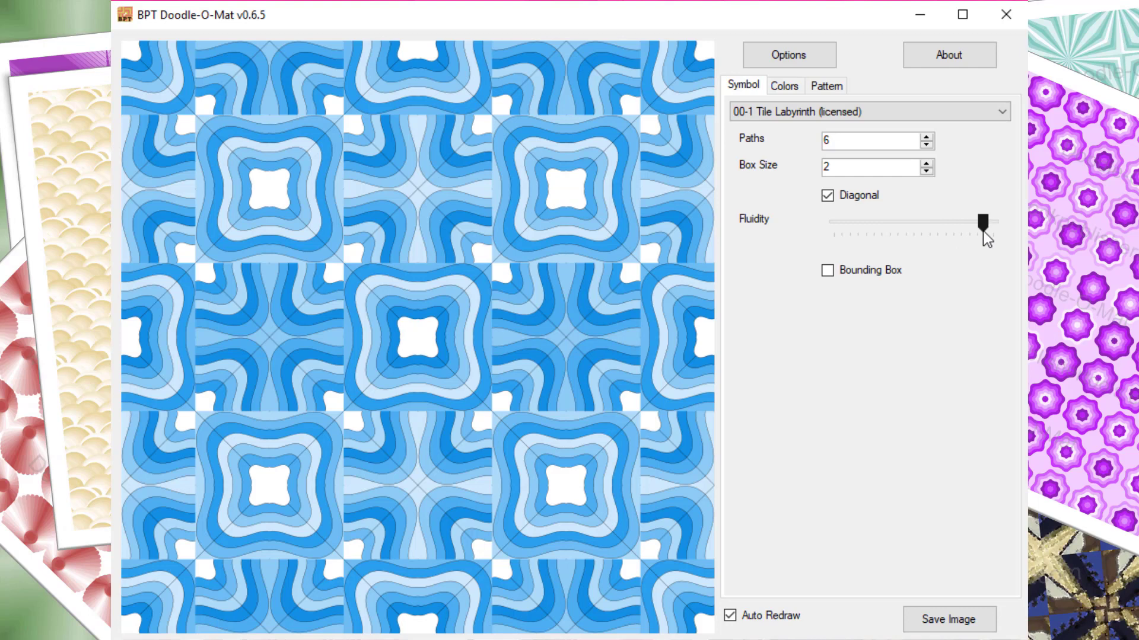
pyautogui.moveTo(984, 230); pyautogui.dragTo(995, 225)
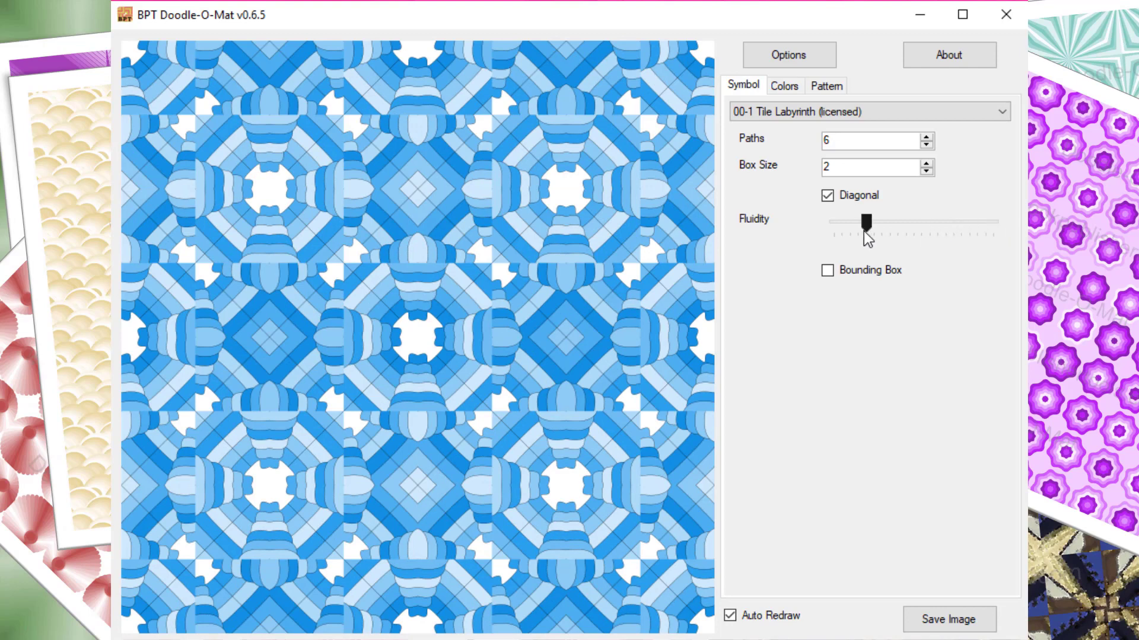
pyautogui.moveTo(863, 224); pyautogui.dragTo(842, 227)
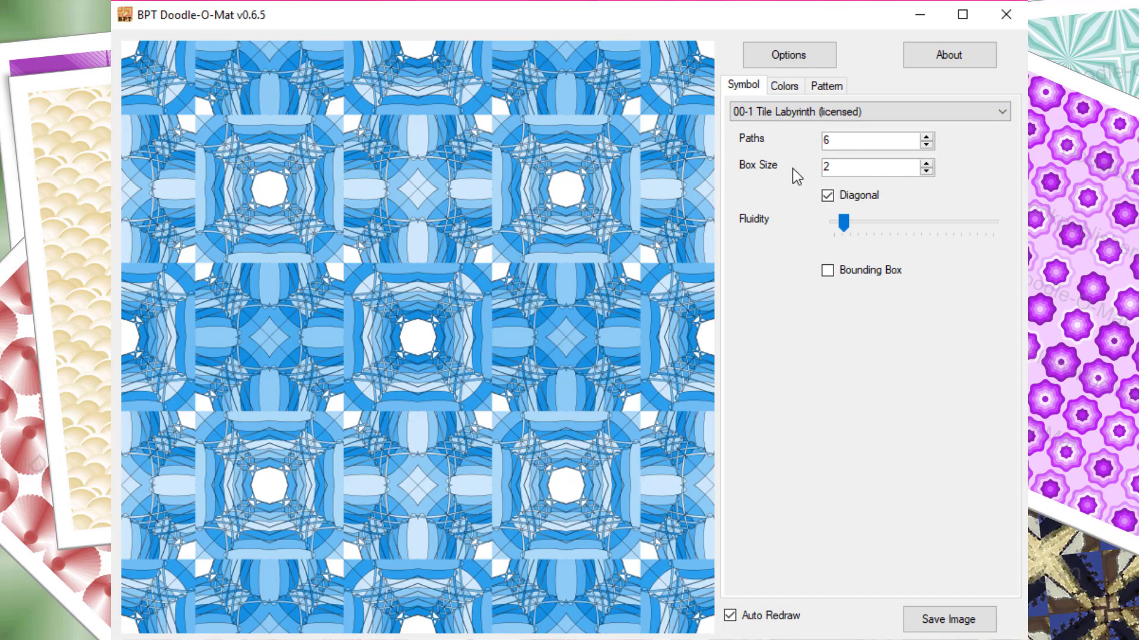
# Switch the fill colors off and on to compare the pattern, and turn off the pen outlines
pyautogui.click(785, 87)
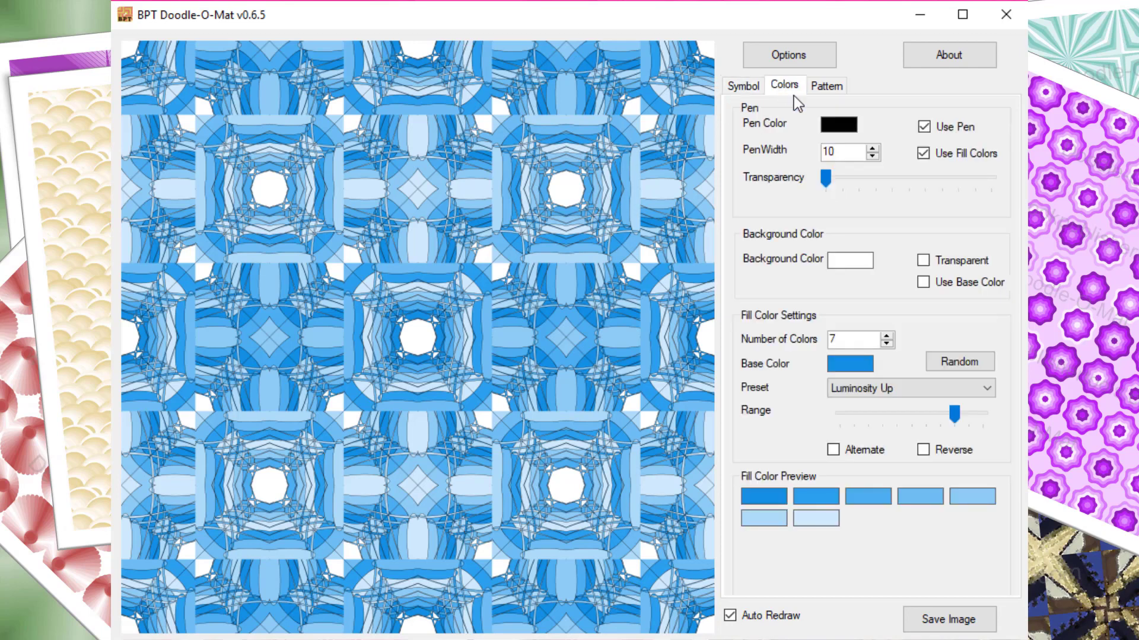
pyautogui.click(959, 152)
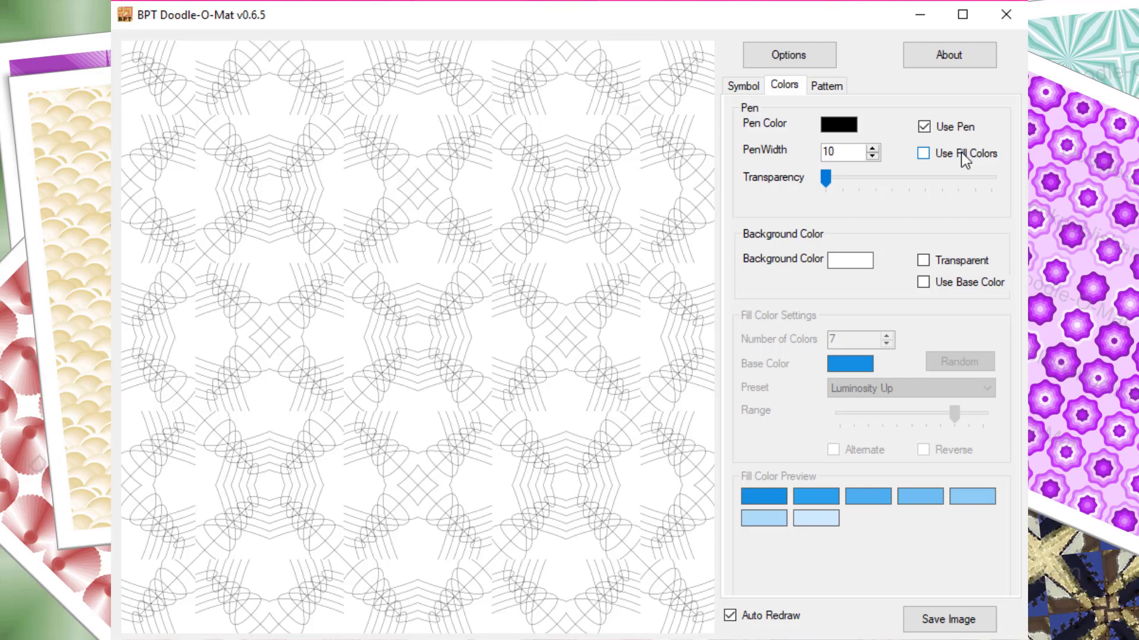
pyautogui.click(964, 158)
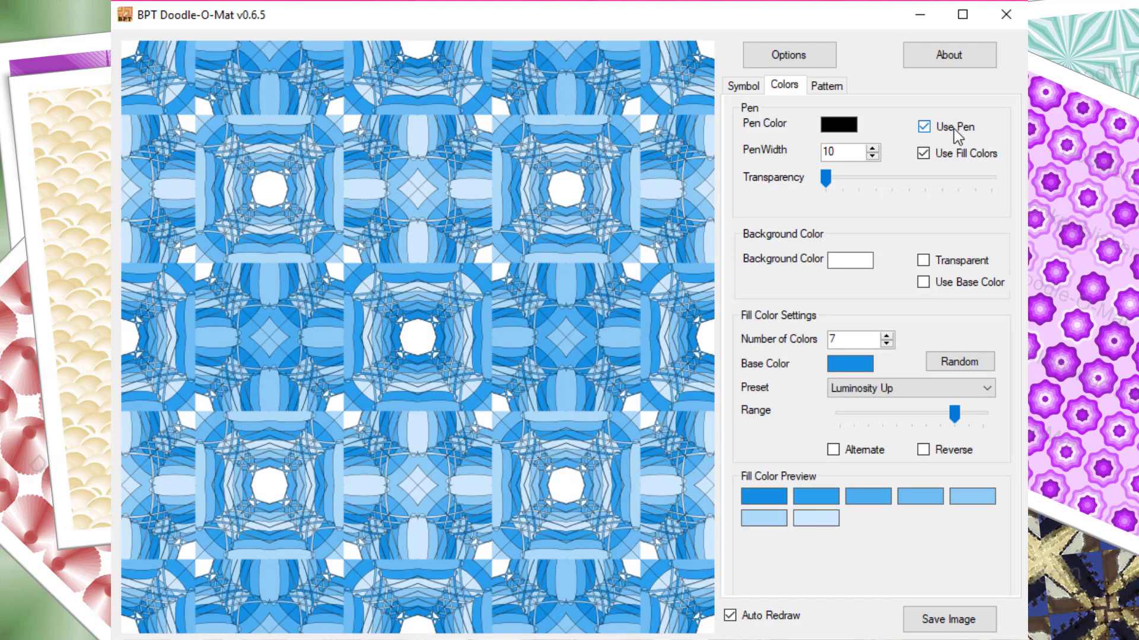
pyautogui.click(956, 133)
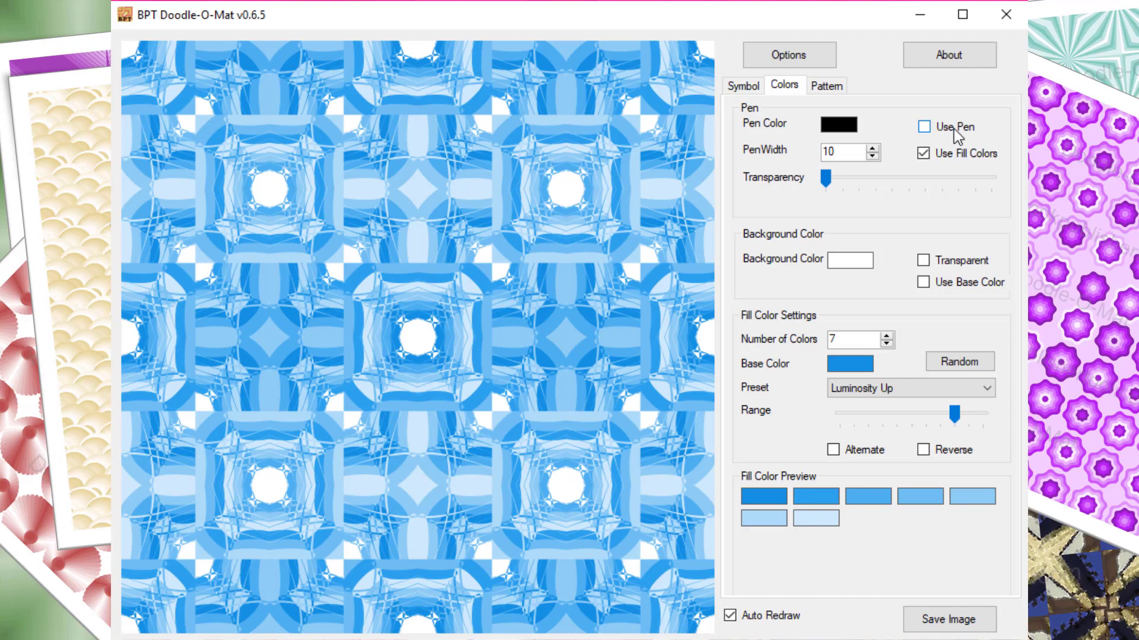